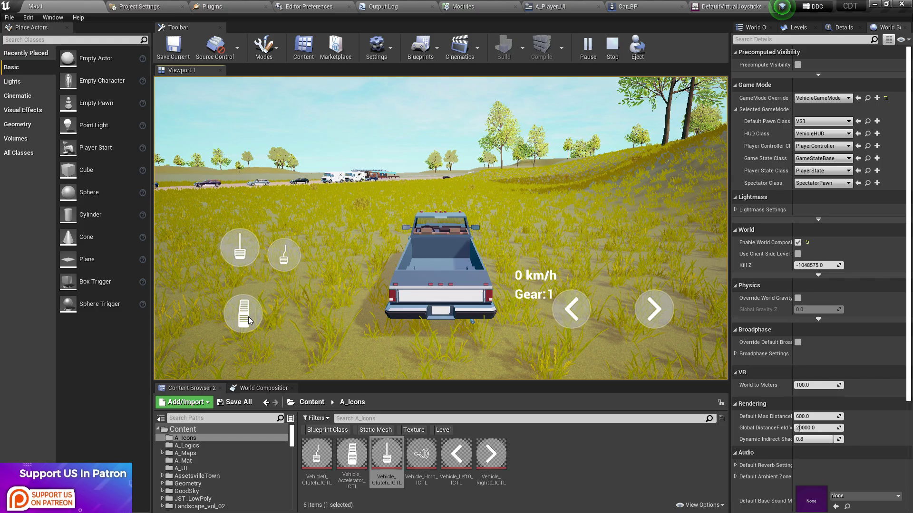
# - Stop the game and open the A_Player_UI designer with the Details filter cleared
pyautogui.press('Escape')
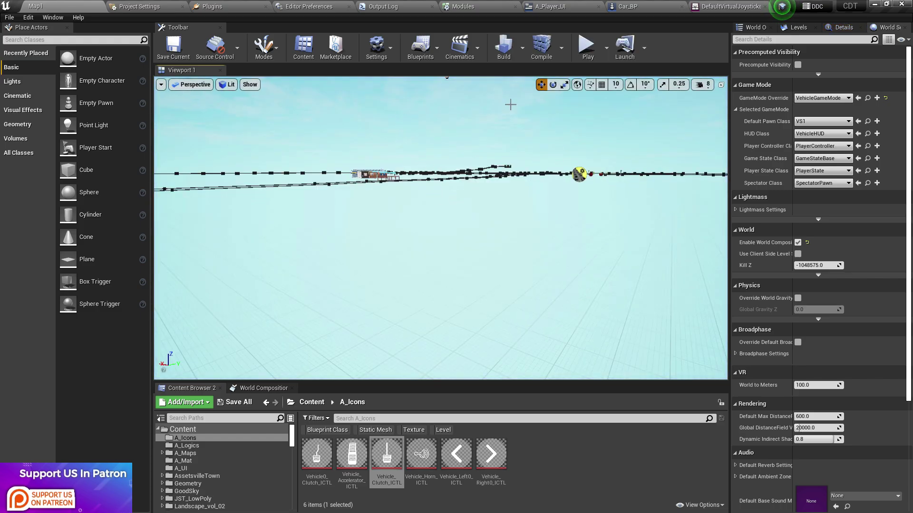
pyautogui.click(581, 6)
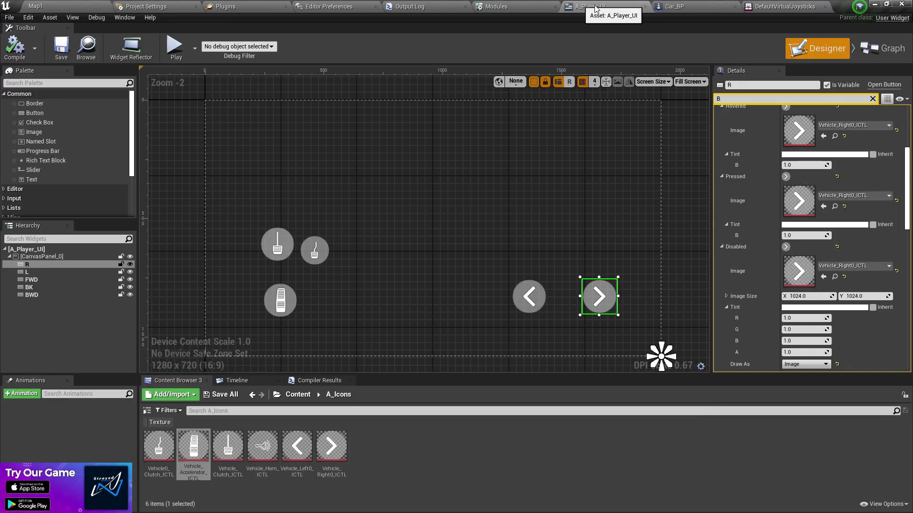
pyautogui.click(874, 99)
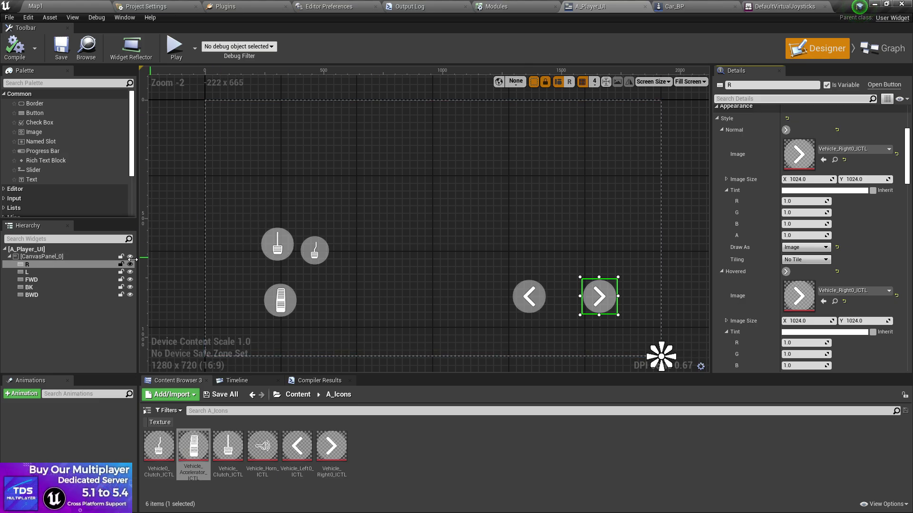
# - Select the R, L, FWD, BK and BWD buttons and turn off Is Focusable
pyautogui.click(278, 244)
pyautogui.keyDown('ctrl'); pyautogui.click(315, 250); pyautogui.keyUp('ctrl')
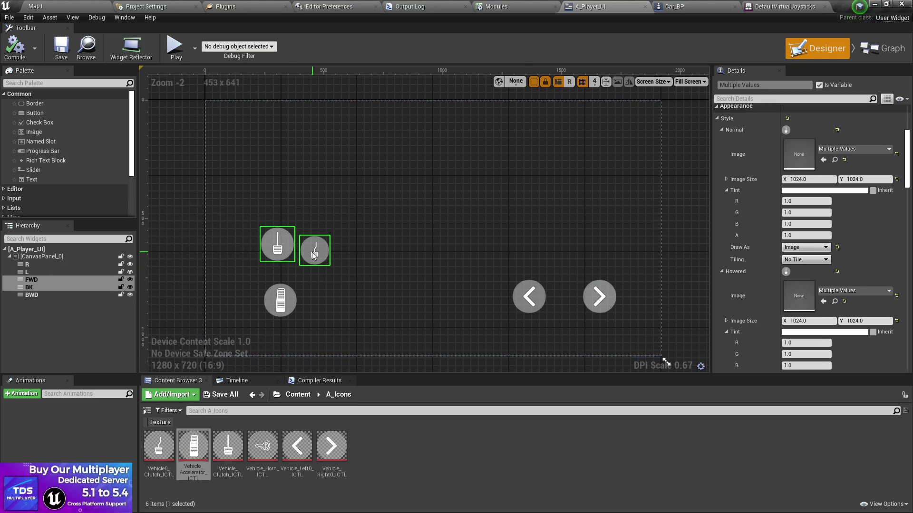
pyautogui.keyDown('ctrl'); pyautogui.click(280, 300); pyautogui.keyUp('ctrl')
pyautogui.click(530, 298)
pyautogui.click(622, 302)
pyautogui.click(589, 299)
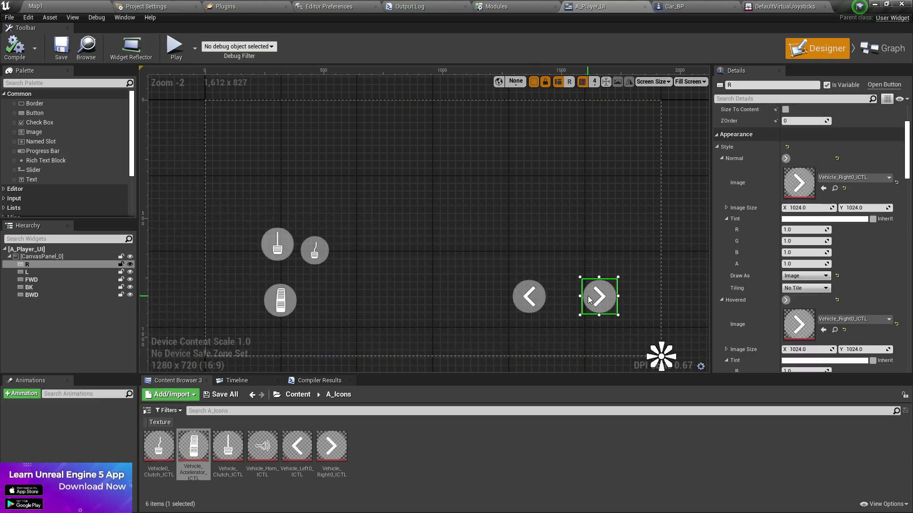
pyautogui.keyDown('ctrl'); pyautogui.click(529, 297); pyautogui.keyUp('ctrl')
pyautogui.keyDown('ctrl'); pyautogui.click(280, 301); pyautogui.keyUp('ctrl')
pyautogui.keyDown('ctrl'); pyautogui.click(277, 245); pyautogui.keyUp('ctrl')
pyautogui.keyDown('ctrl'); pyautogui.click(316, 249); pyautogui.keyUp('ctrl')
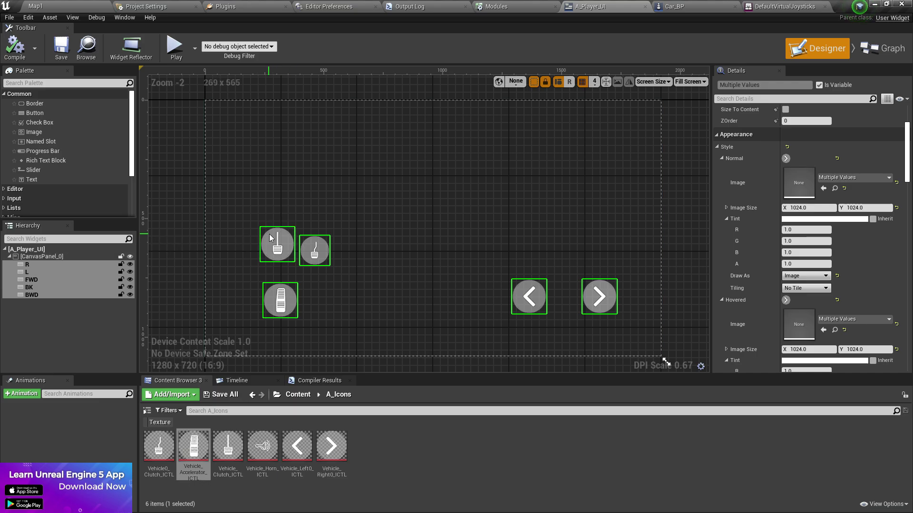
pyautogui.moveTo(908, 142); pyautogui.dragTo(908, 232)
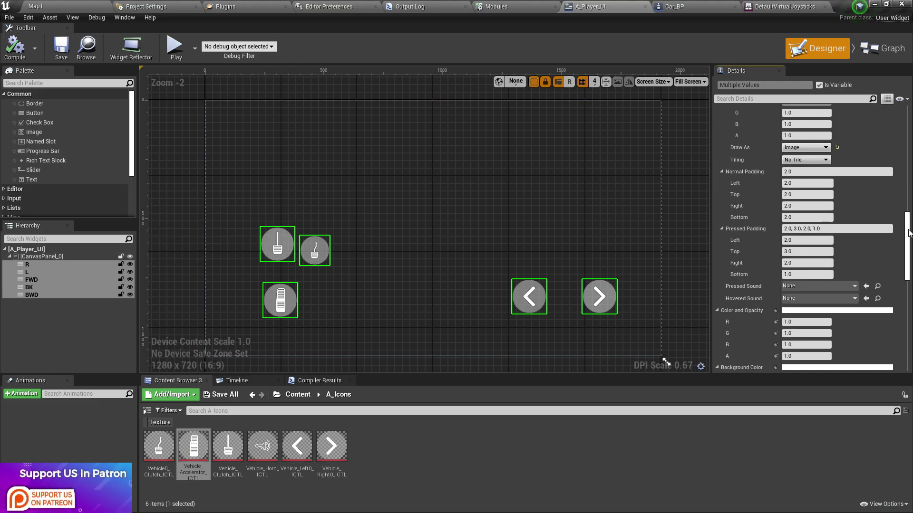
pyautogui.scroll(-5, 774, 232)
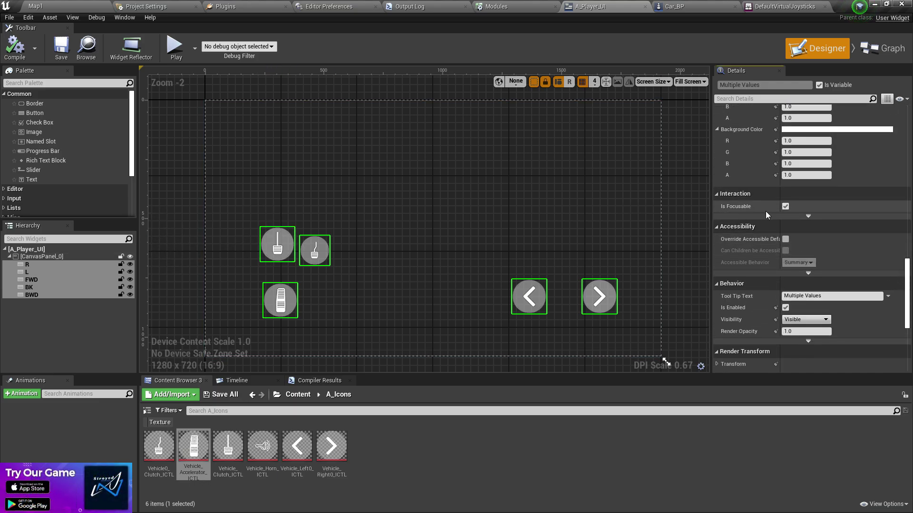
pyautogui.click(786, 206)
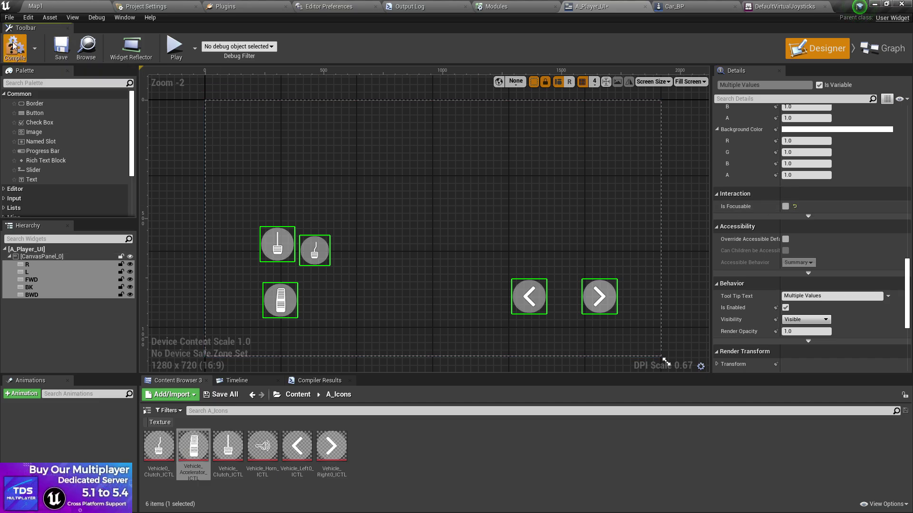
# - Play Map1 and drive the truck using the touch pedal and right-arrow button
pyautogui.click(56, 39)
pyautogui.click(64, 4)
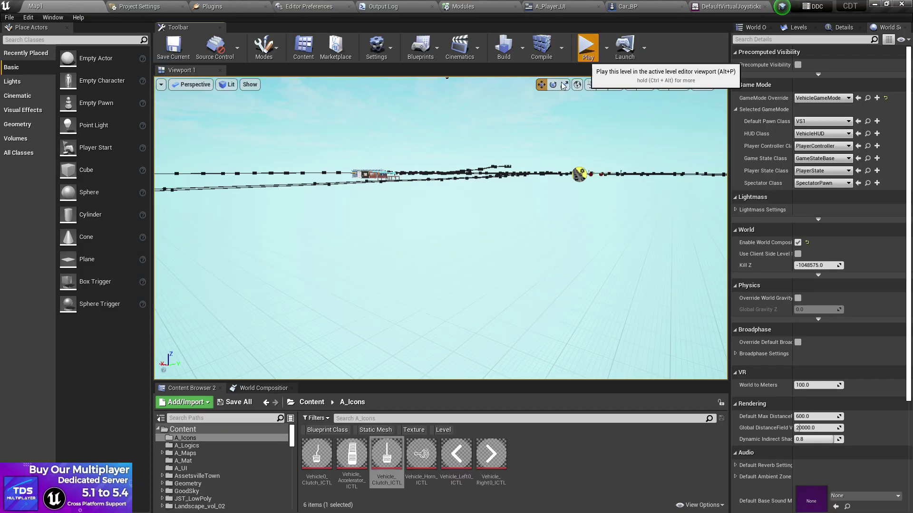
pyautogui.click(586, 45)
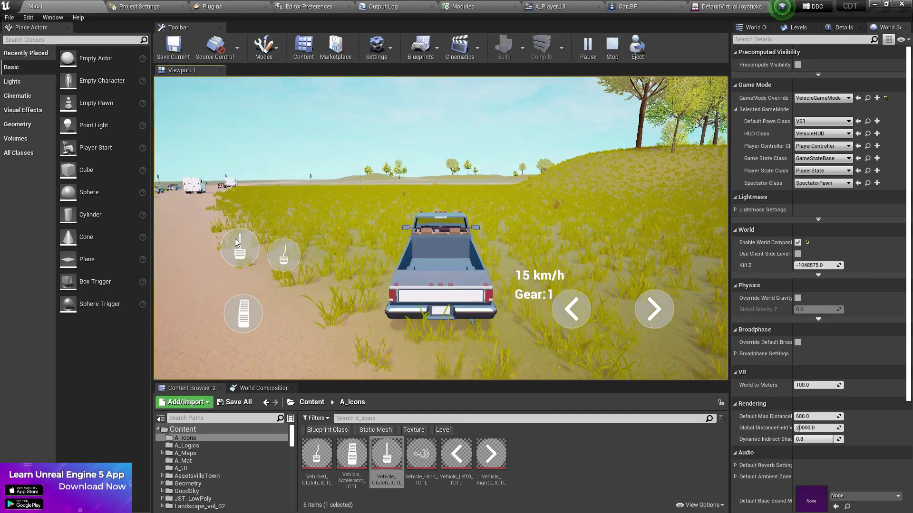
pyautogui.click(245, 322)
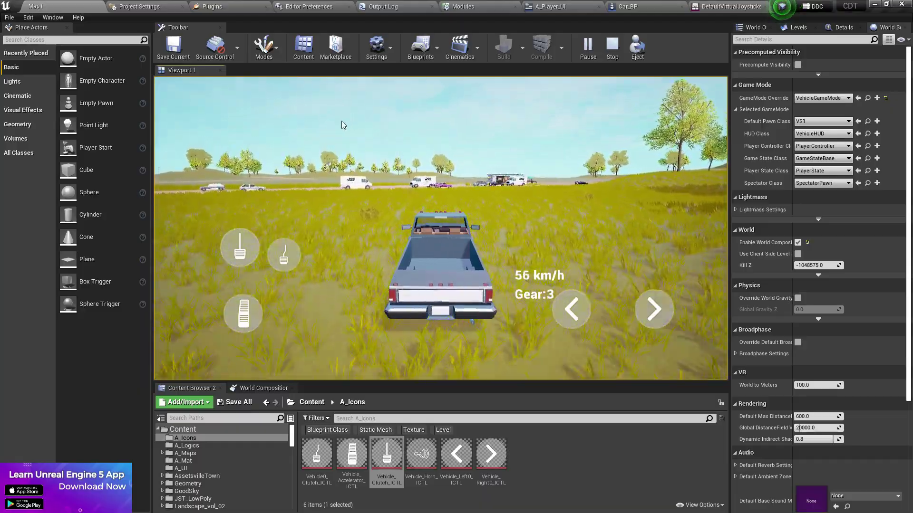
pyautogui.click(648, 311)
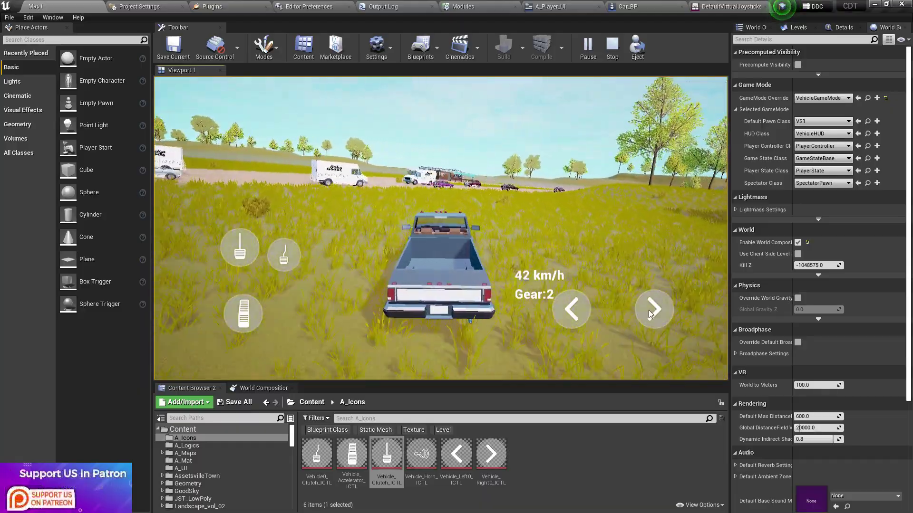